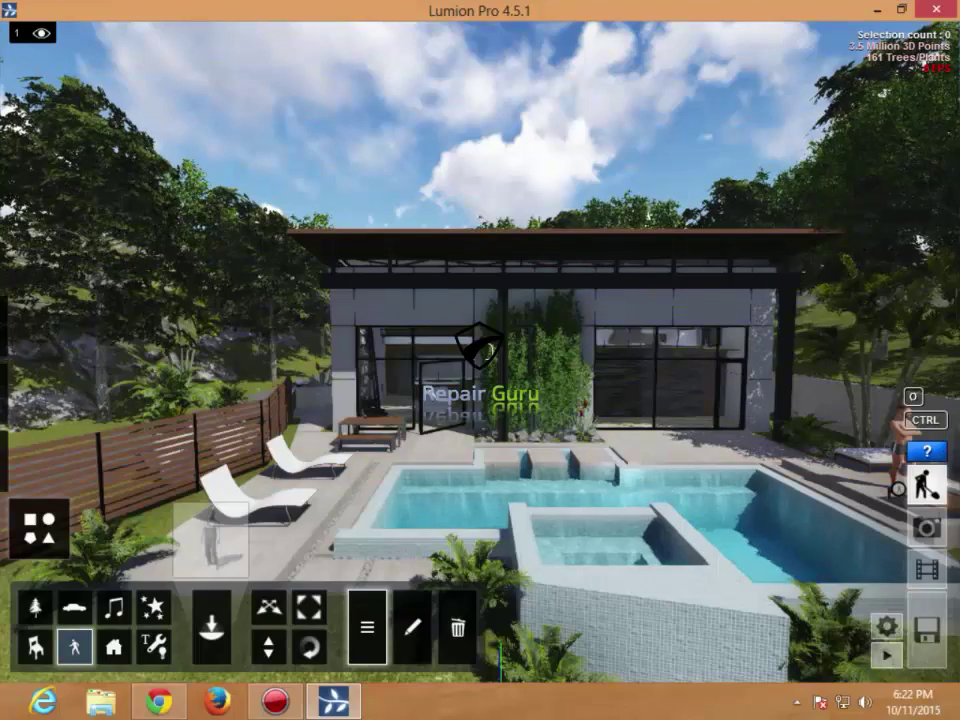
# - Examine the villa from the pool terrace through the glazed facade to the floating staircase inside
pyautogui.moveTo(480, 360)
pyautogui.mouseDown(button='right')
pyautogui.moveTo(652, 390)
pyautogui.moveTo(468, 340)
pyautogui.moveTo(512, 345)
pyautogui.moveTo(594, 332)
pyautogui.moveTo(497, 351)
pyautogui.moveTo(477, 341)
pyautogui.mouseUp(button='right')
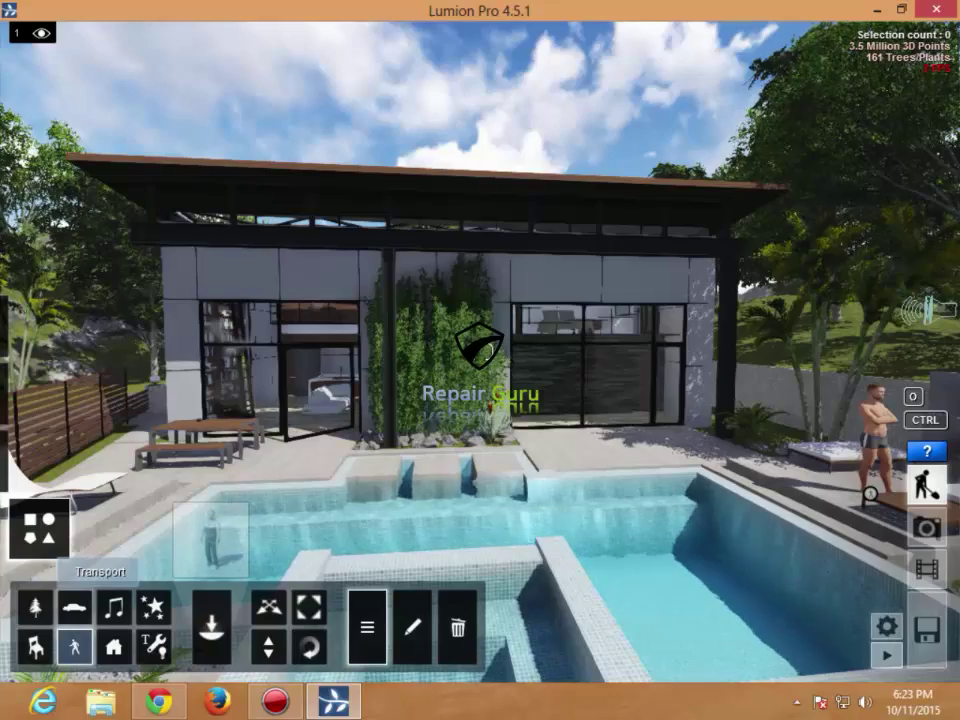
pyautogui.moveTo(478, 345); pyautogui.dragTo(486, 350, button='right')
pyautogui.press('w')
pyautogui.press('w')
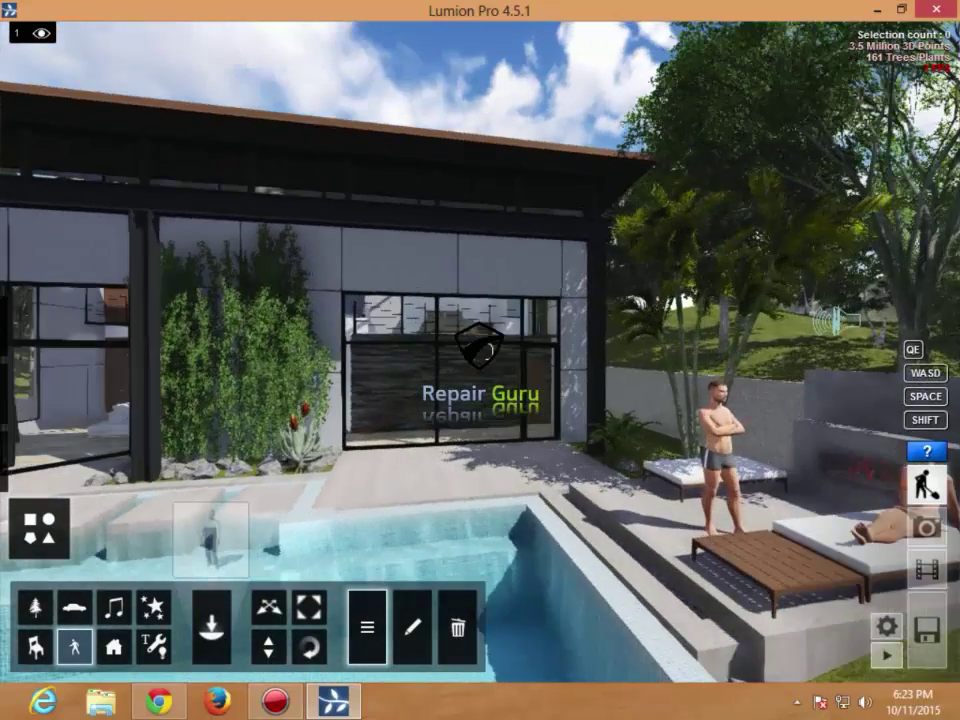
pyautogui.press('w')
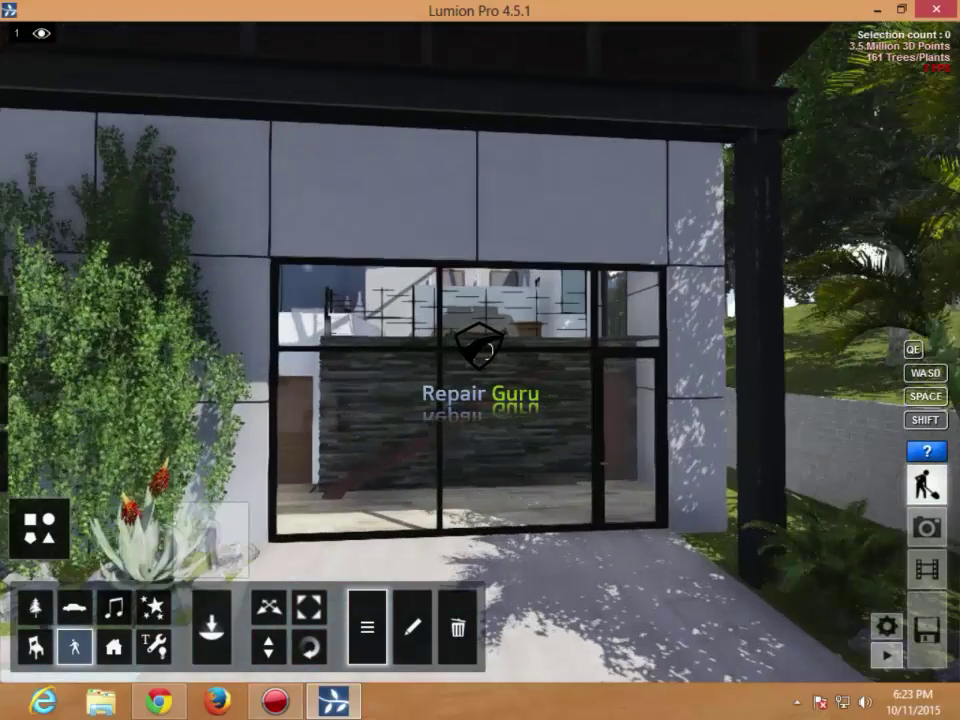
pyautogui.press('w')
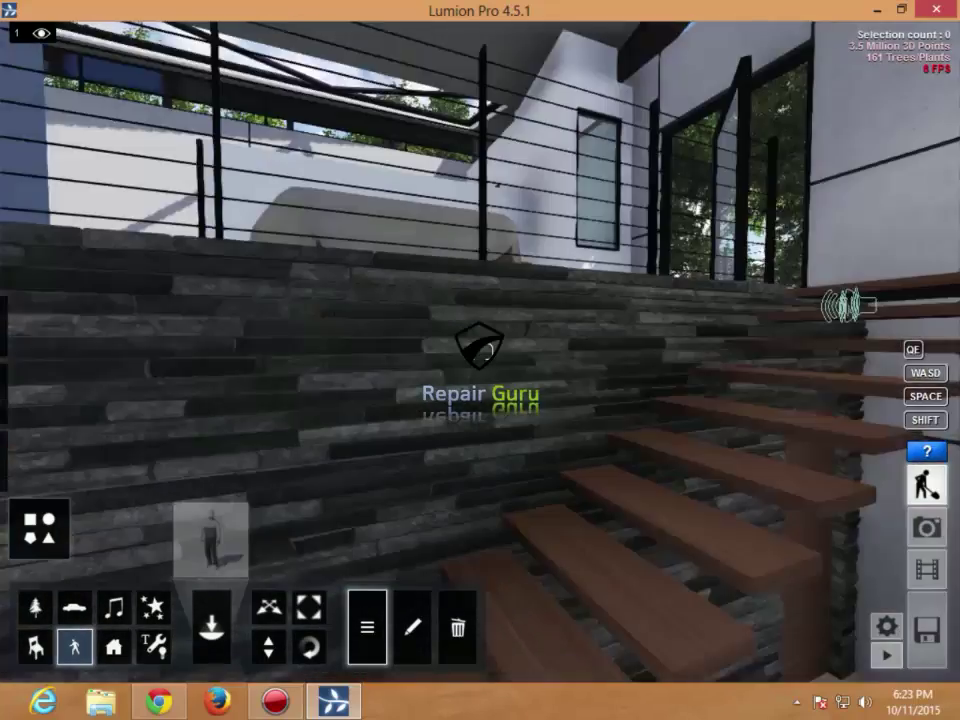
pyautogui.moveTo(488, 352); pyautogui.dragTo(720, 405, button='right')
pyautogui.press('s')
pyautogui.press('s')
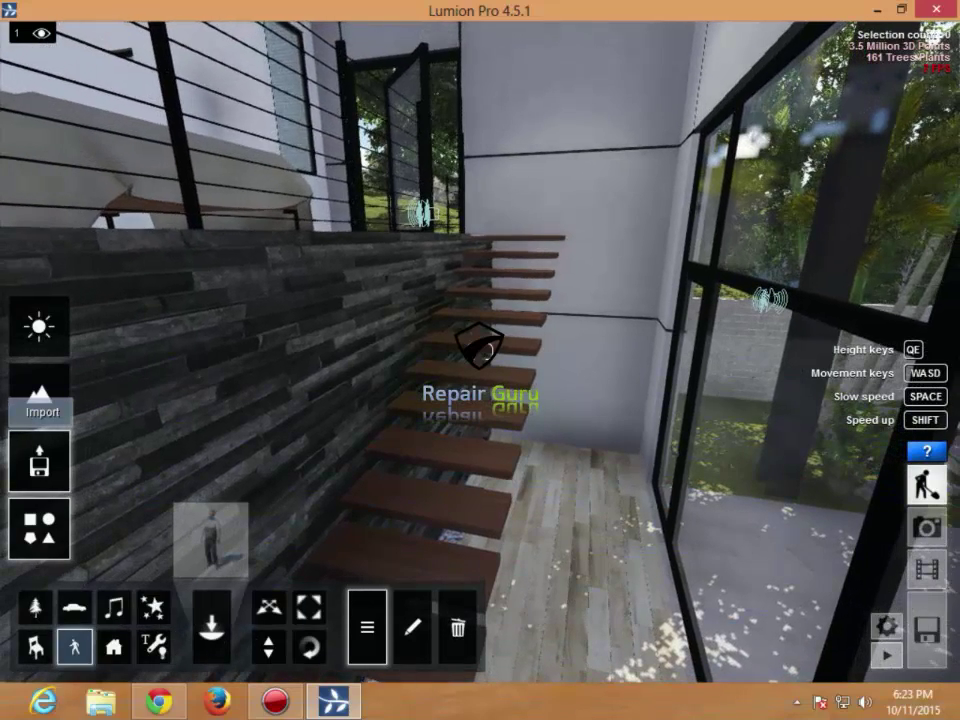
# - Apply a dark brown wood floor material with maximum glossiness to the stair treads and accept the material changes
pyautogui.click(40, 460)
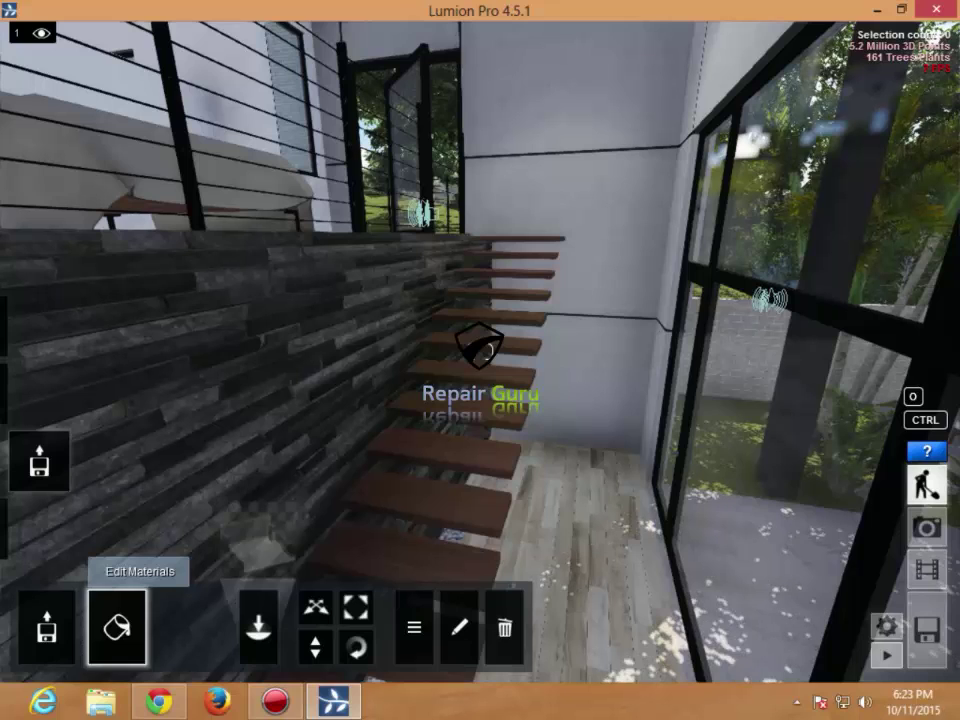
pyautogui.click(117, 625)
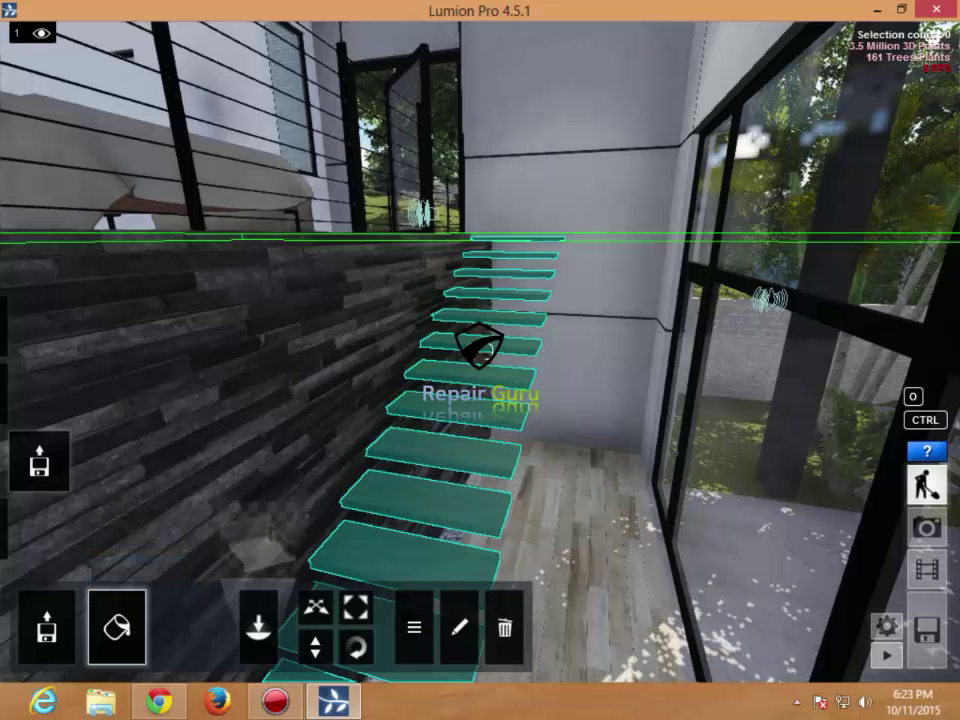
pyautogui.click(478, 345)
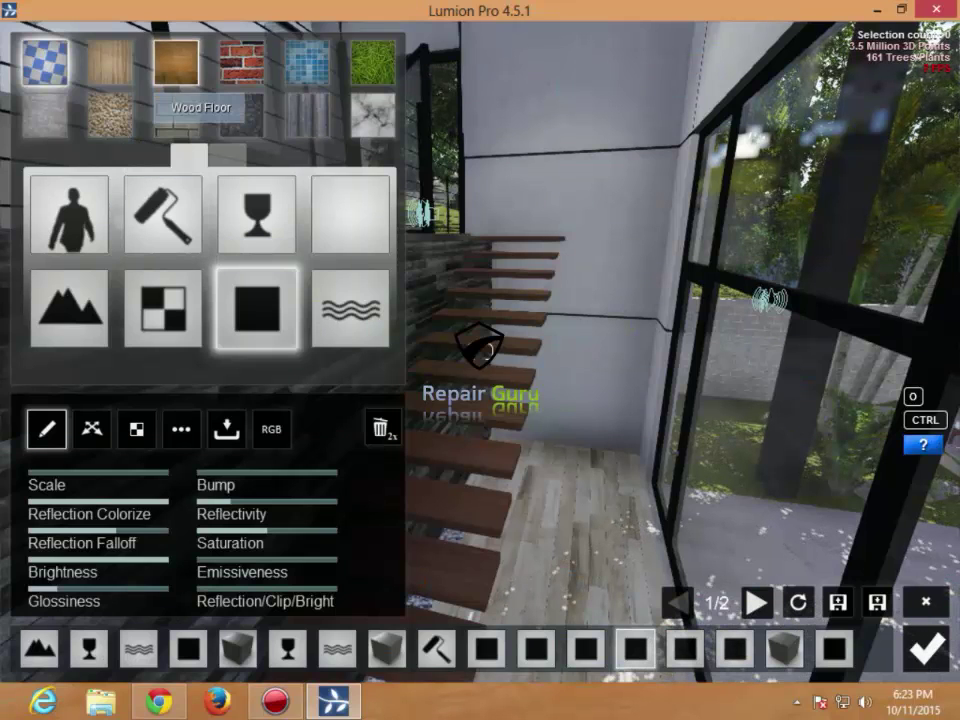
pyautogui.click(176, 62)
pyautogui.press('a')
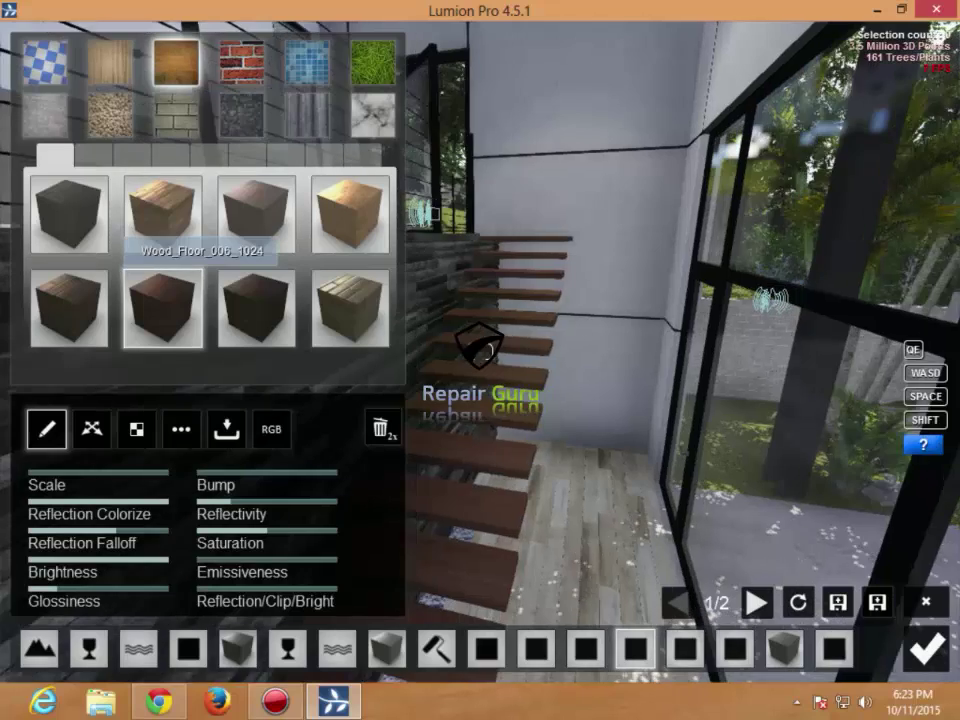
pyautogui.click(163, 308)
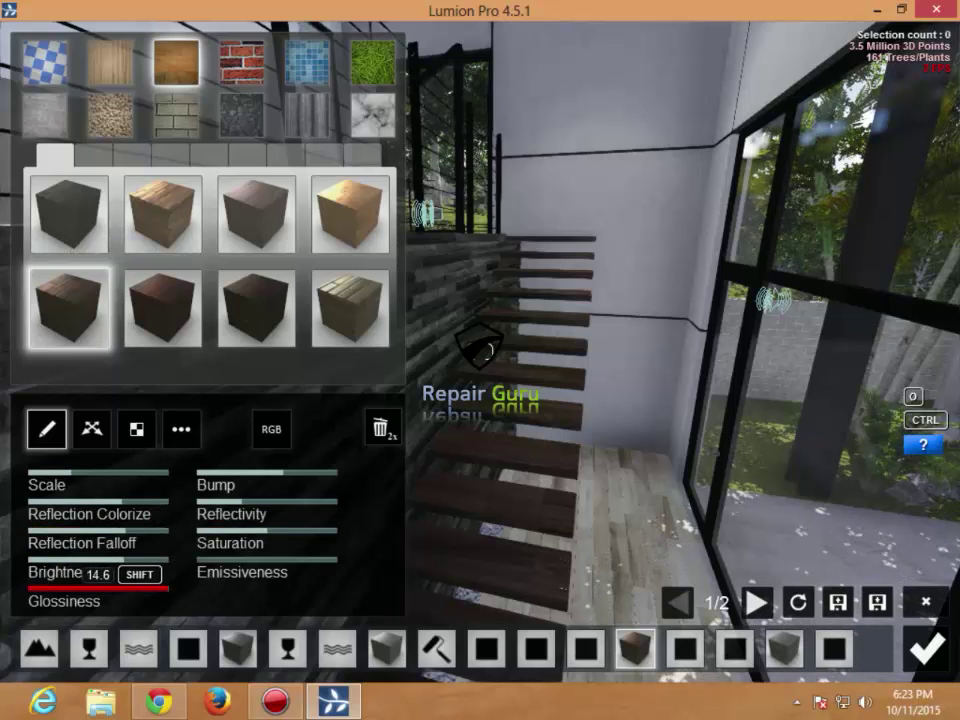
pyautogui.moveTo(527, 345); pyautogui.dragTo(529, 515, button='right')
pyautogui.press('w')
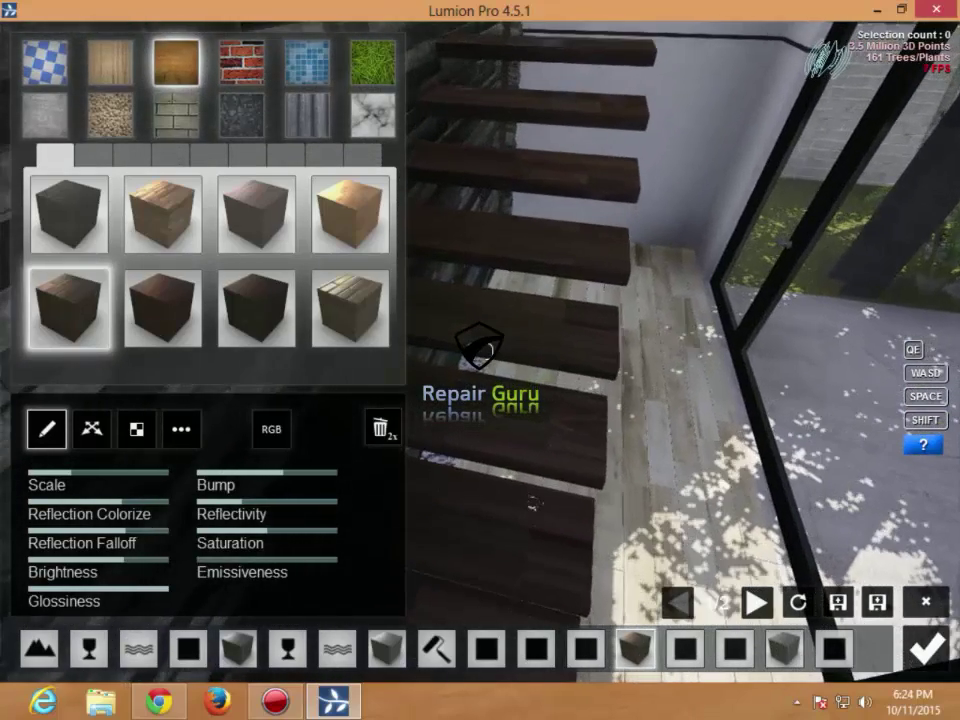
pyautogui.press('s')
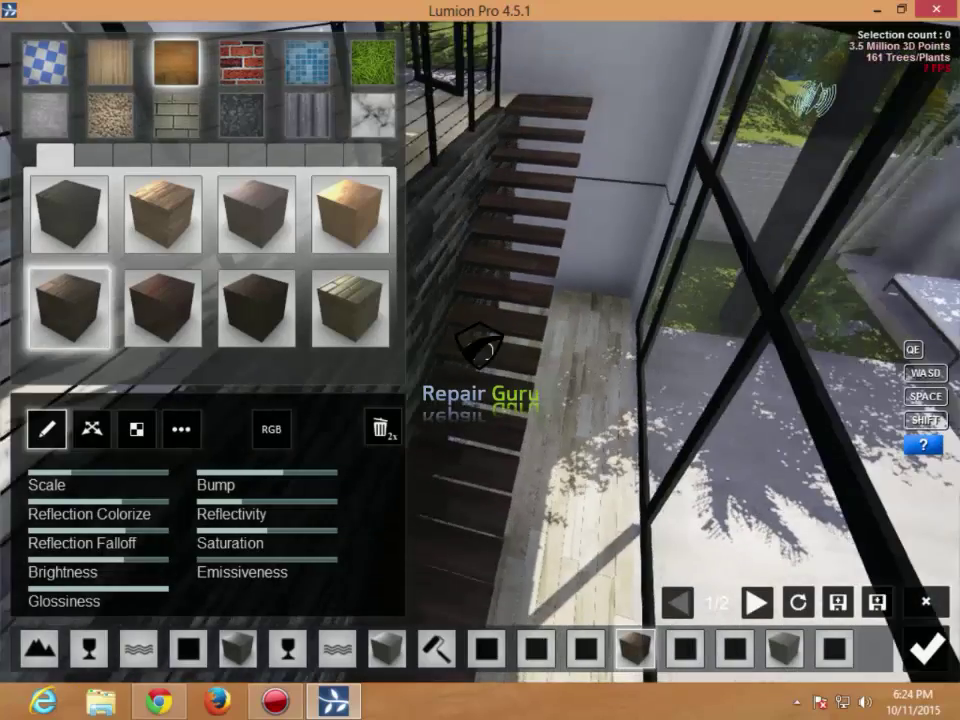
pyautogui.moveTo(531, 508); pyautogui.dragTo(370, 140, button='right')
pyautogui.press('w')
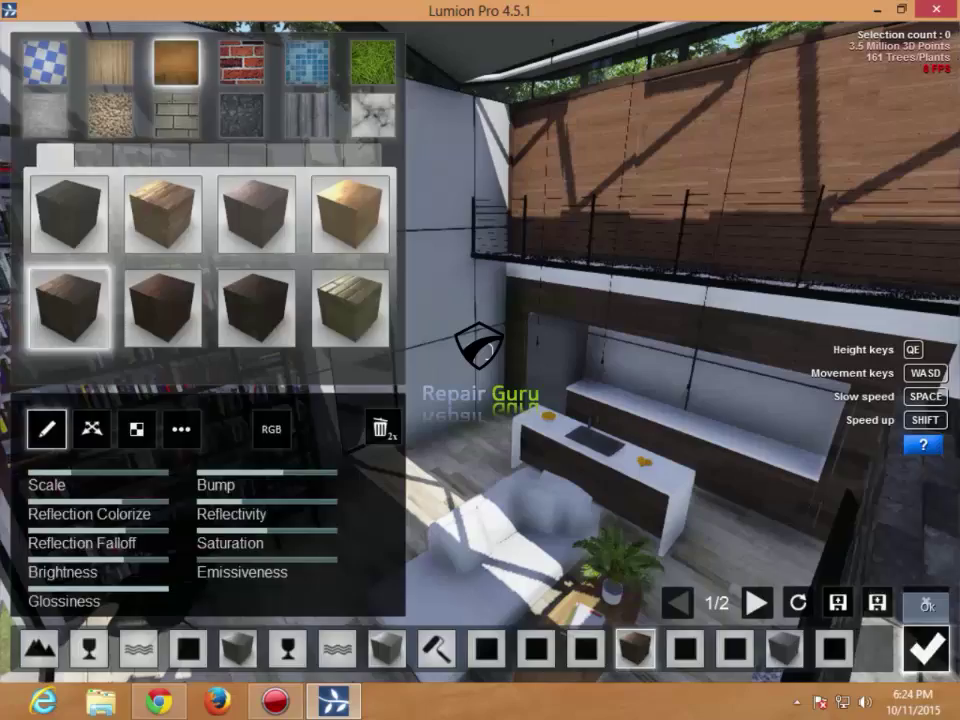
pyautogui.click(927, 649)
# - Lower the sun height well below the horizon to turn the villa scene to night, viewed from the open glass door
pyautogui.moveTo(478, 345)
pyautogui.mouseDown(button='right')
pyautogui.moveTo(476, 336)
pyautogui.moveTo(478, 345)
pyautogui.mouseUp(button='right')
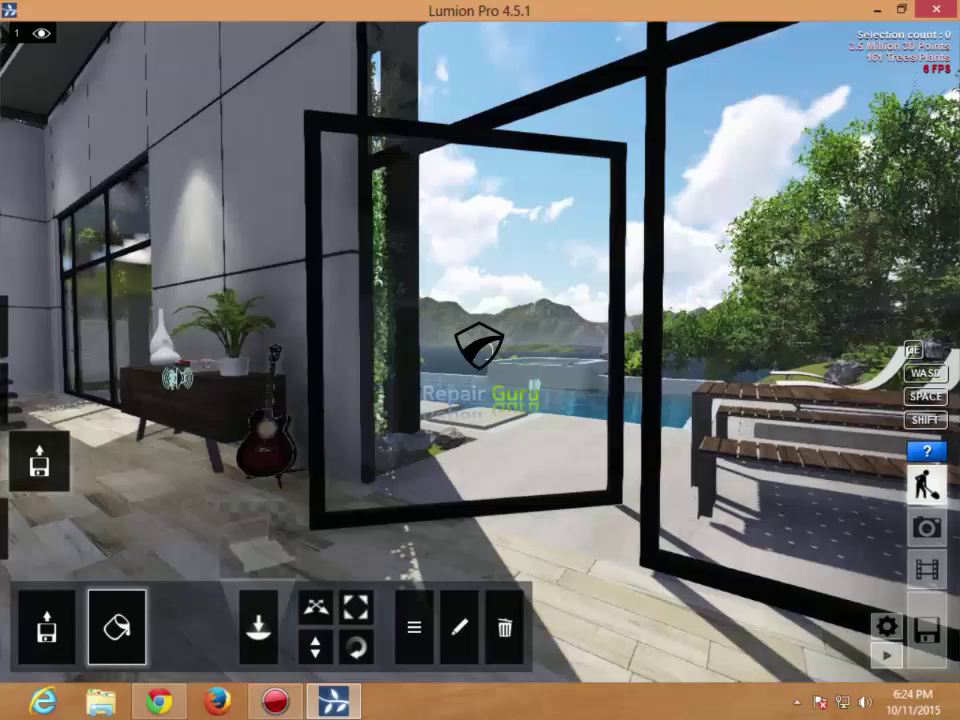
pyautogui.press('d')
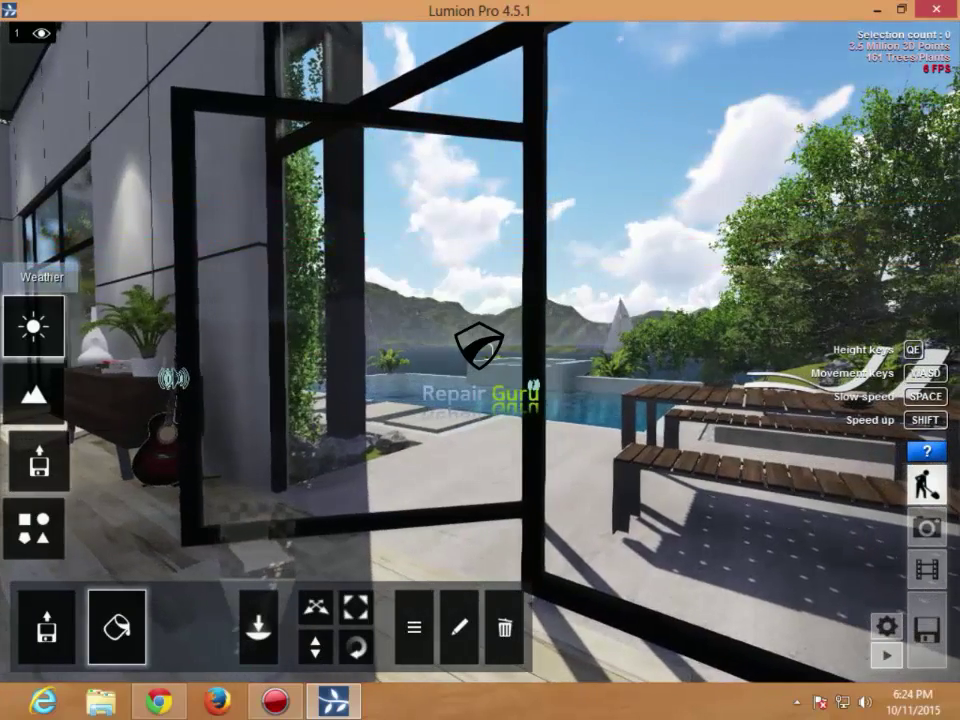
pyautogui.click(39, 327)
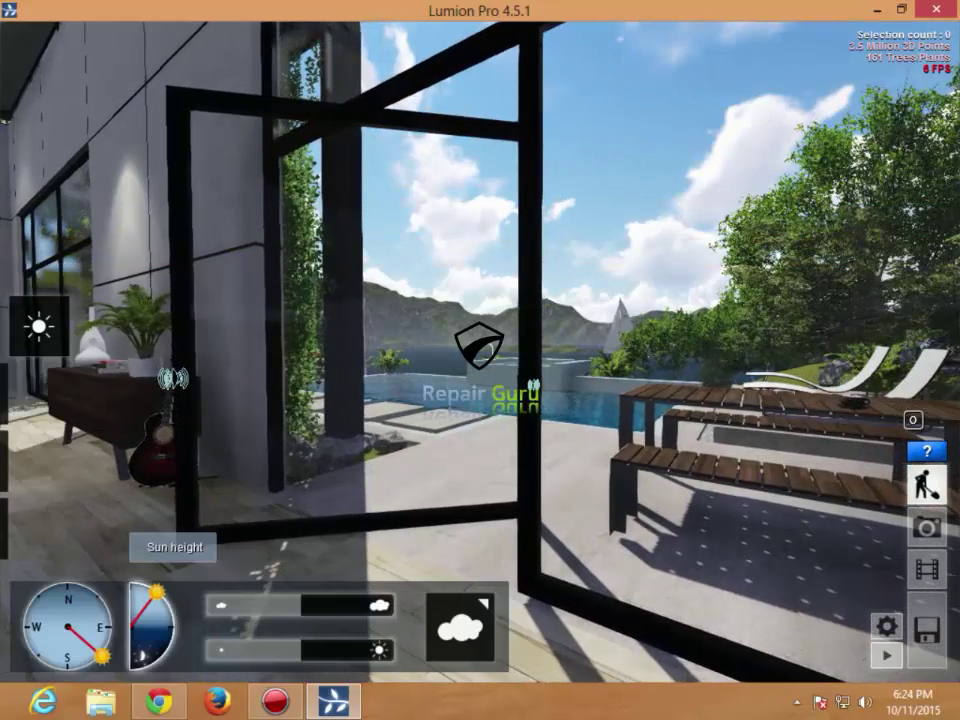
pyautogui.moveTo(163, 599); pyautogui.dragTo(172, 626)
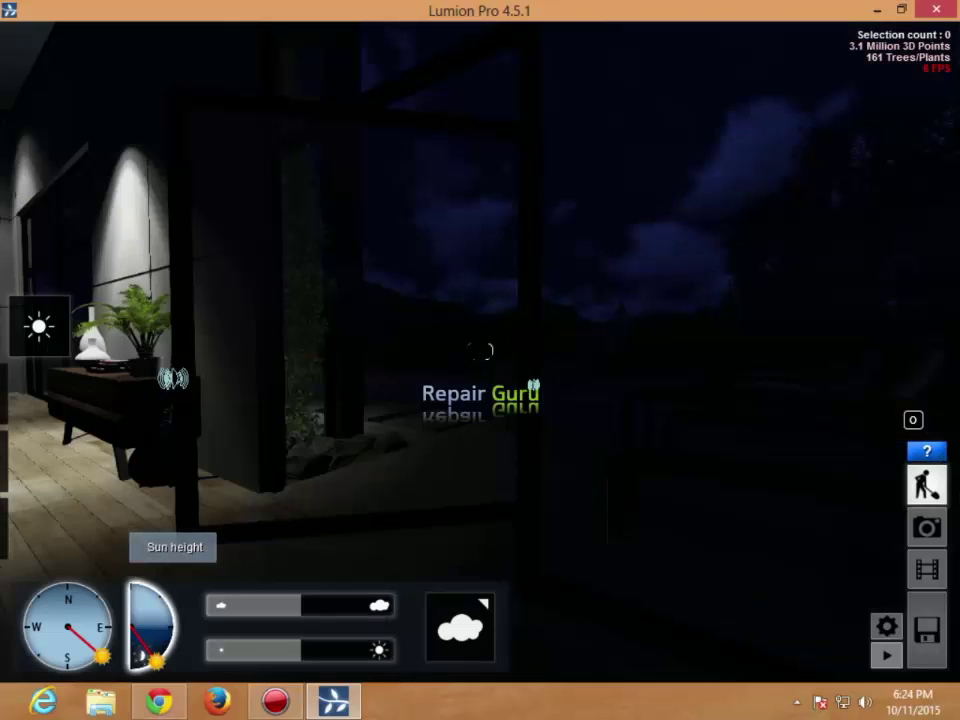
# - Rotate the sun direction to the north-northeast while viewing the pool and lake at night
pyautogui.press('w')
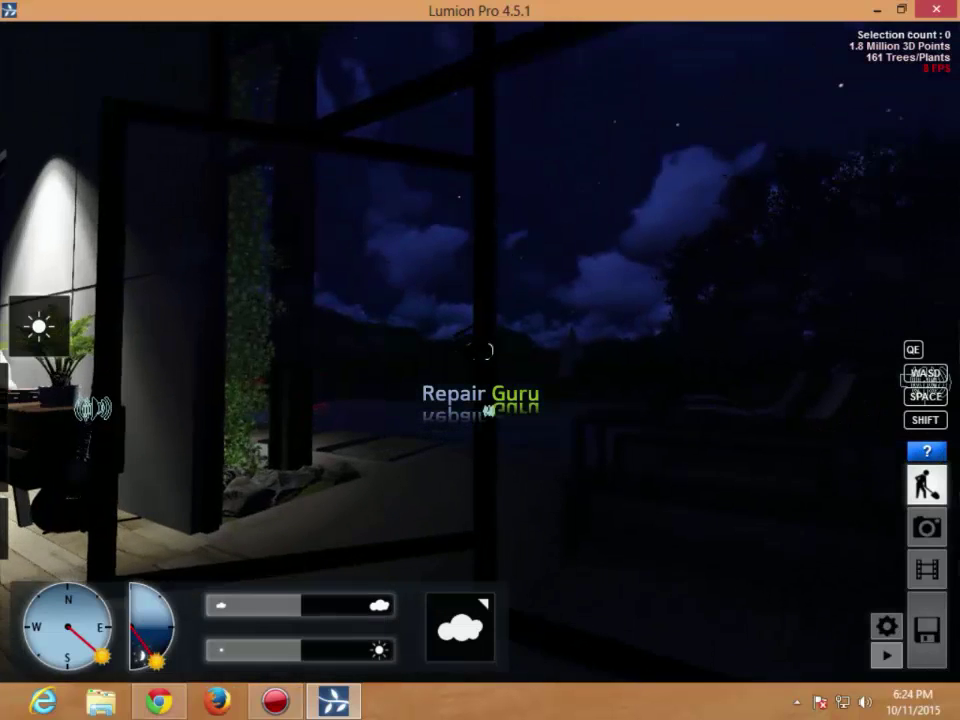
pyautogui.press('w')
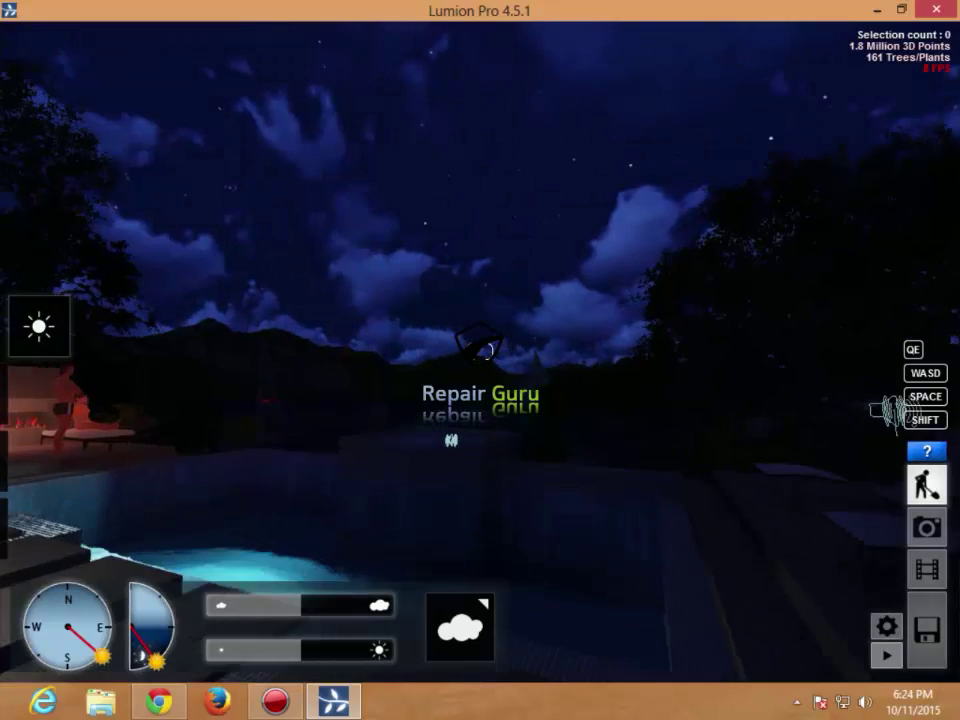
pyautogui.press('w')
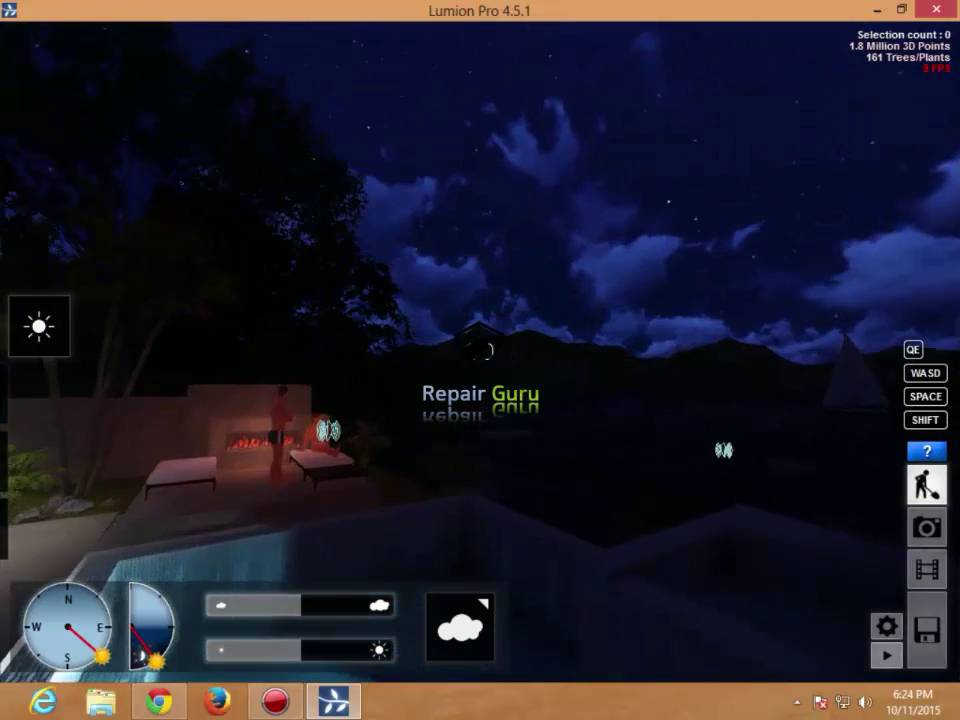
pyautogui.moveTo(480, 351); pyautogui.dragTo(840, 407, button='right')
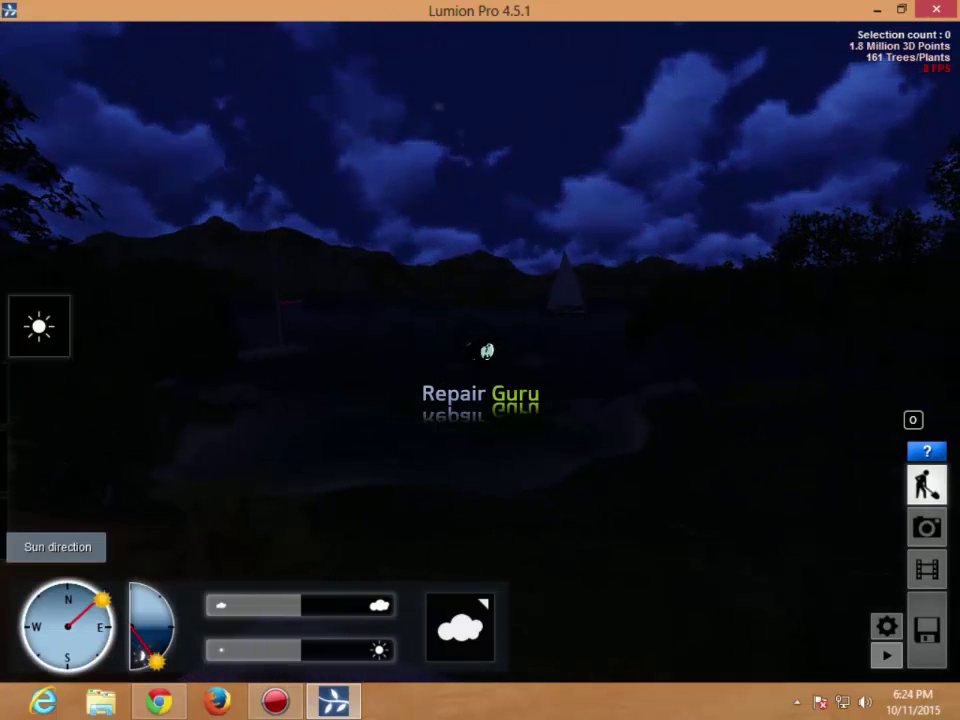
pyautogui.moveTo(487, 351); pyautogui.dragTo(480, 345, button='right')
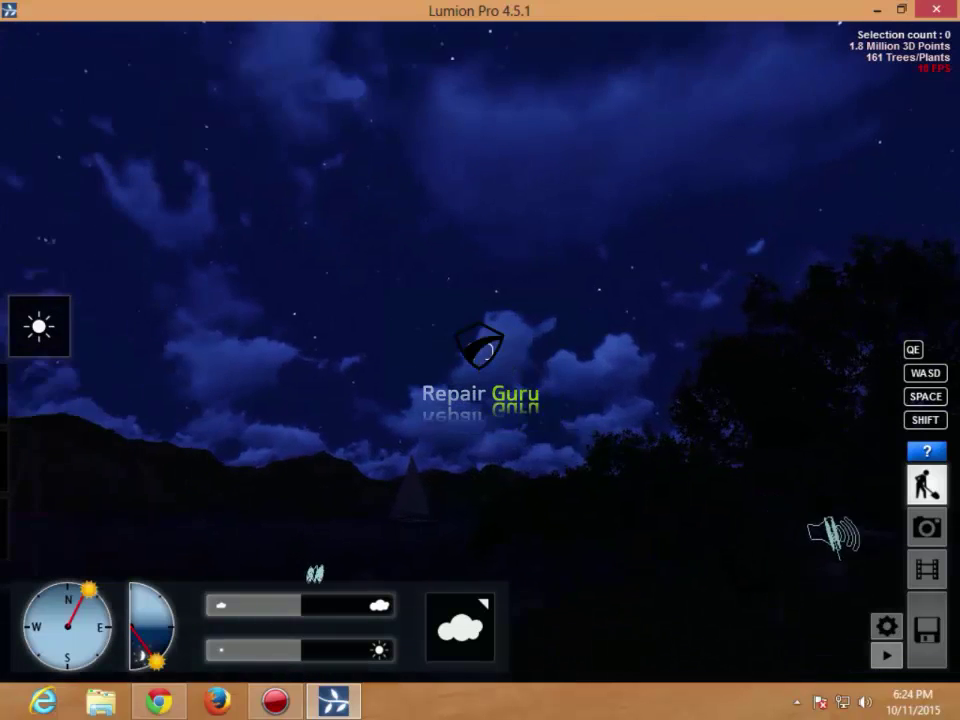
# - Try a higher sun brightness on the night interior and pool, and reset it to about 1
pyautogui.moveTo(480, 348)
pyautogui.mouseDown(button='right')
pyautogui.moveTo(467, 343)
pyautogui.moveTo(489, 349)
pyautogui.moveTo(476, 336)
pyautogui.moveTo(484, 349)
pyautogui.moveTo(471, 343)
pyautogui.moveTo(489, 349)
pyautogui.moveTo(479, 345)
pyautogui.mouseUp(button='right')
pyautogui.press('w')
pyautogui.press('w')
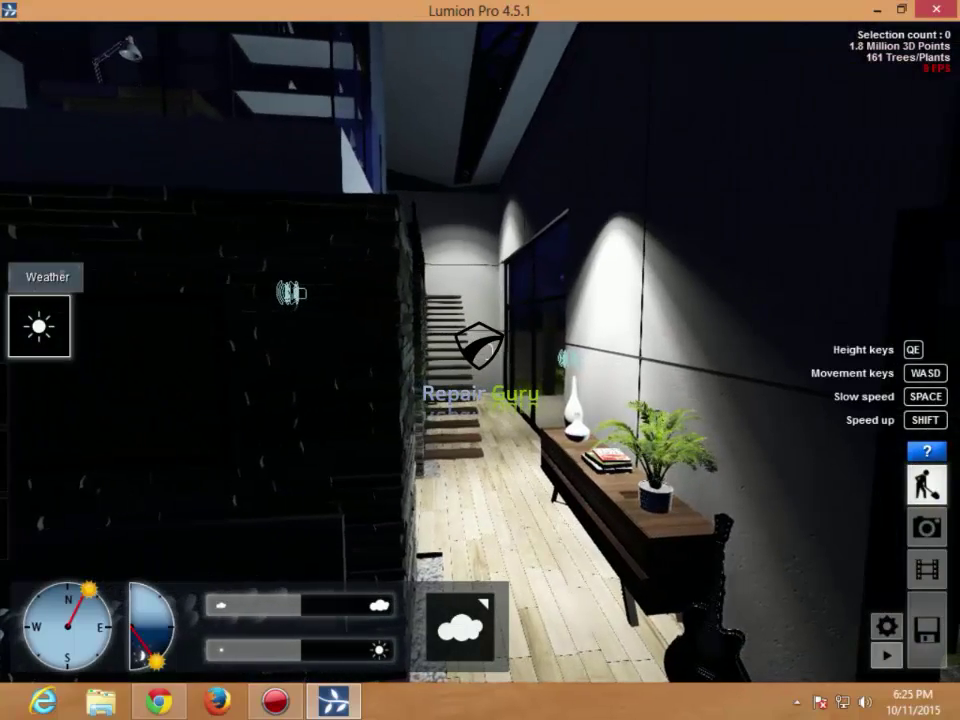
pyautogui.moveTo(62, 274)
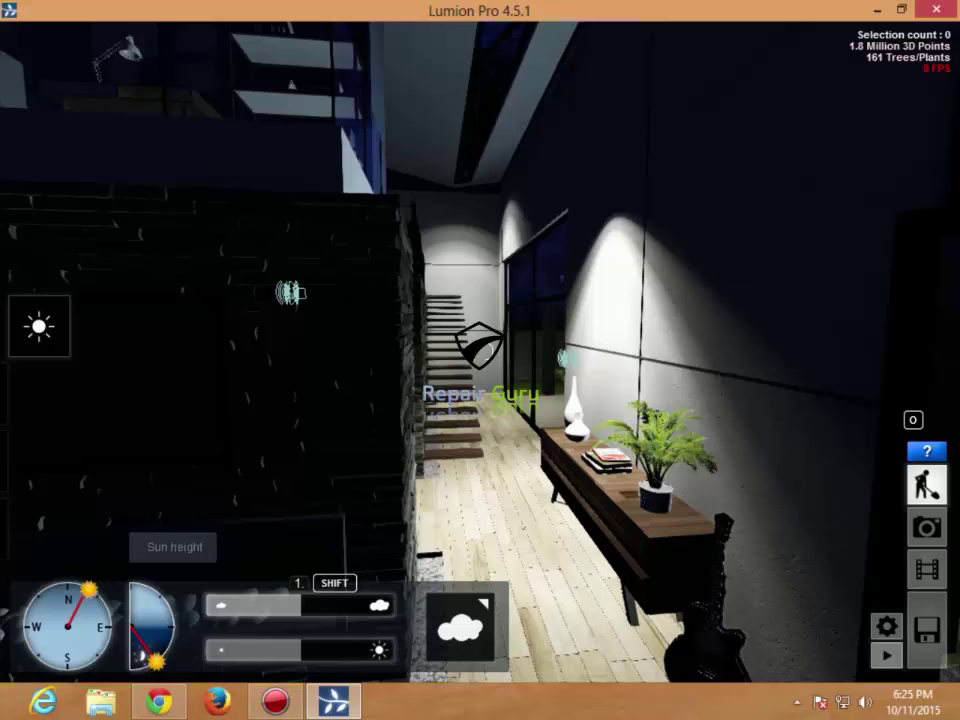
pyautogui.moveTo(301, 650); pyautogui.dragTo(327, 650)
pyautogui.moveTo(480, 350); pyautogui.dragTo(720, 350, button='right')
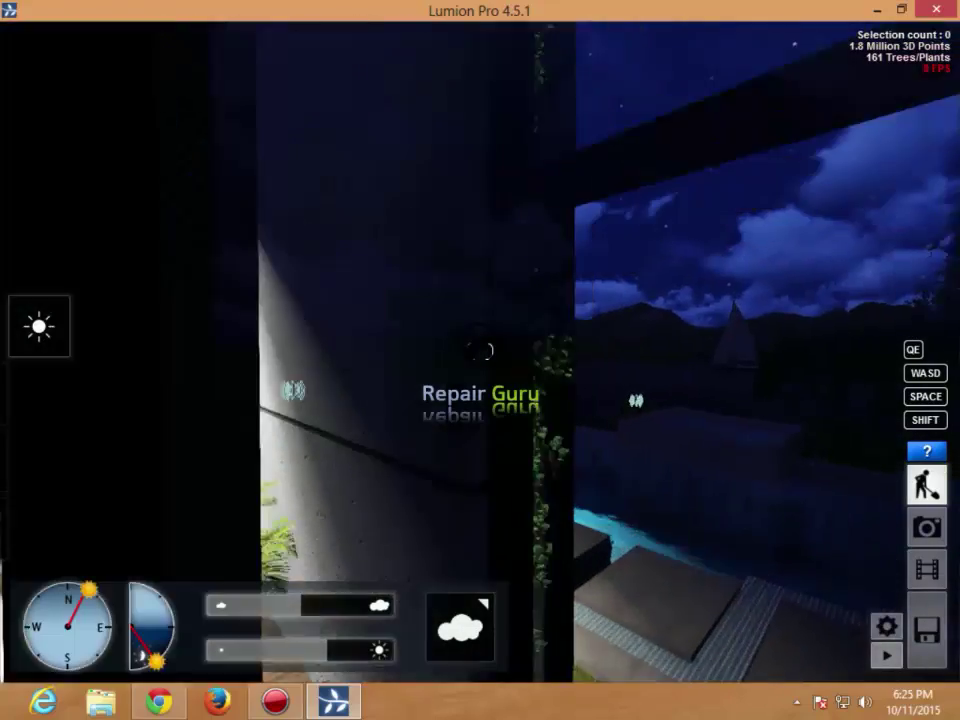
pyautogui.press('w')
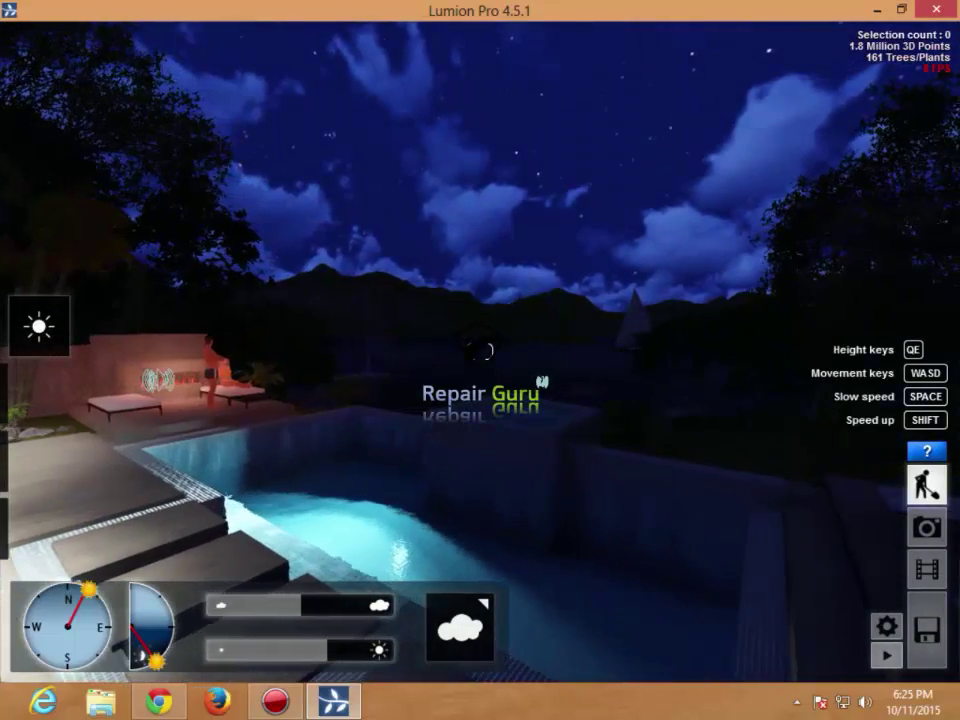
pyautogui.moveTo(327, 650); pyautogui.dragTo(294, 650)
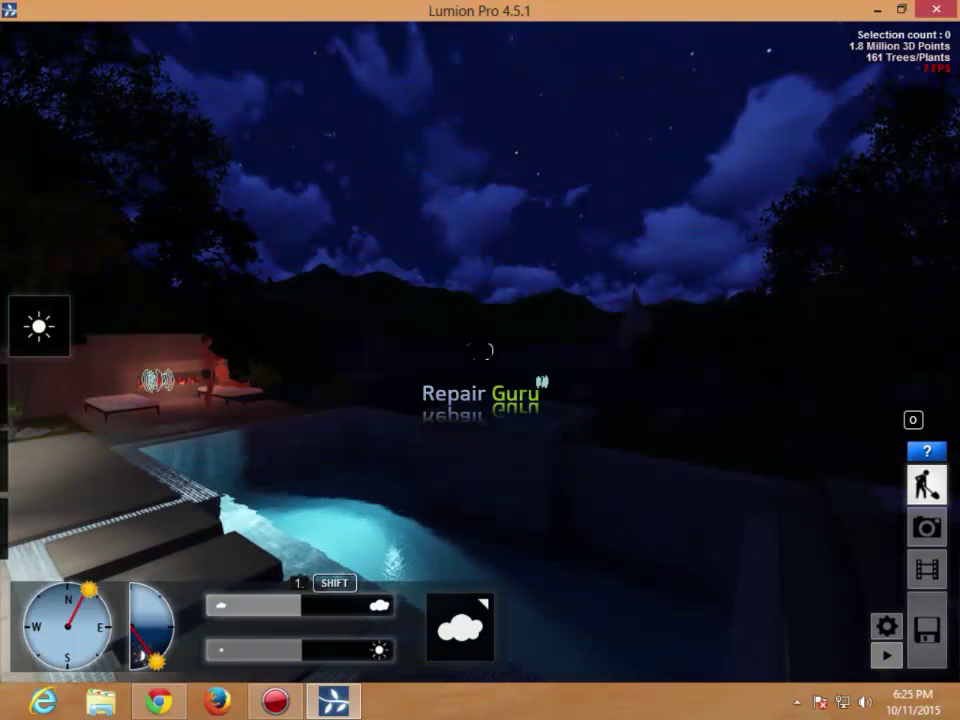
# - Increase the cloud amount slightly and turn the sun direction to the southeast
pyautogui.moveTo(301, 605)
pyautogui.mouseDown()
pyautogui.moveTo(366, 605)
pyautogui.moveTo(266, 605)
pyautogui.moveTo(307, 605)
pyautogui.mouseUp()
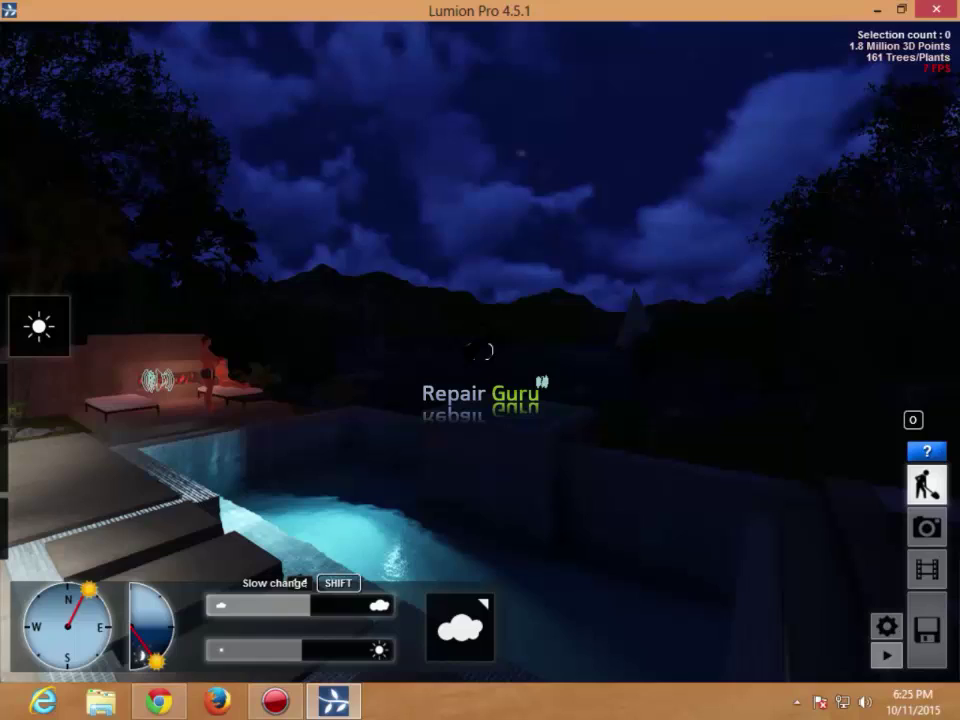
pyautogui.moveTo(310, 540); pyautogui.dragTo(332, 361, button='right')
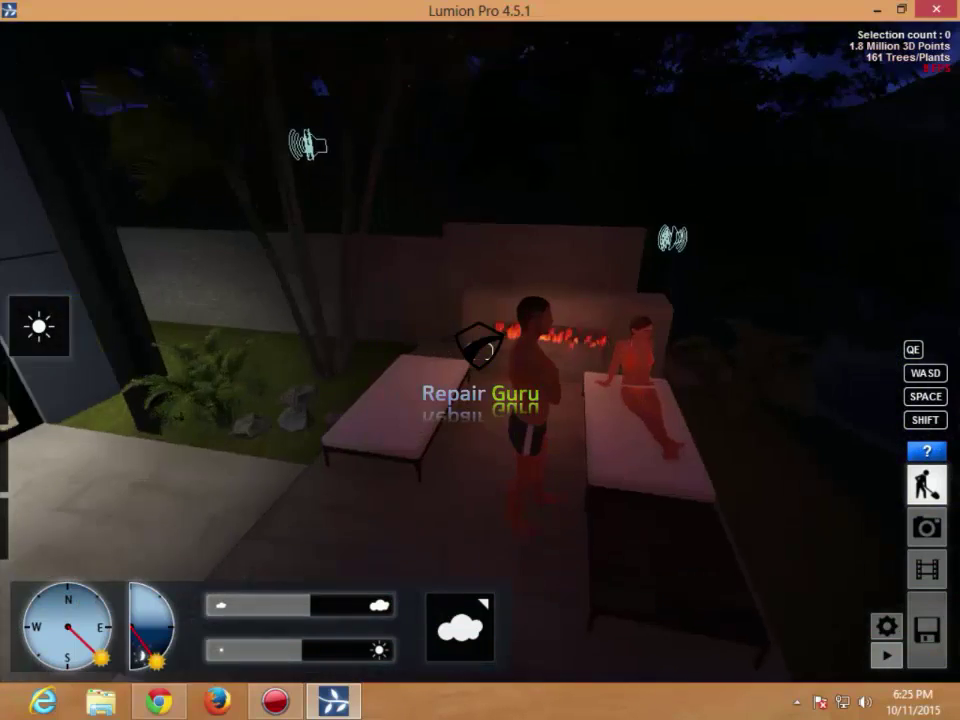
# - Examine the outdoor fireplace, lit pool and terrace at night, and open the movie editor
pyautogui.press('w')
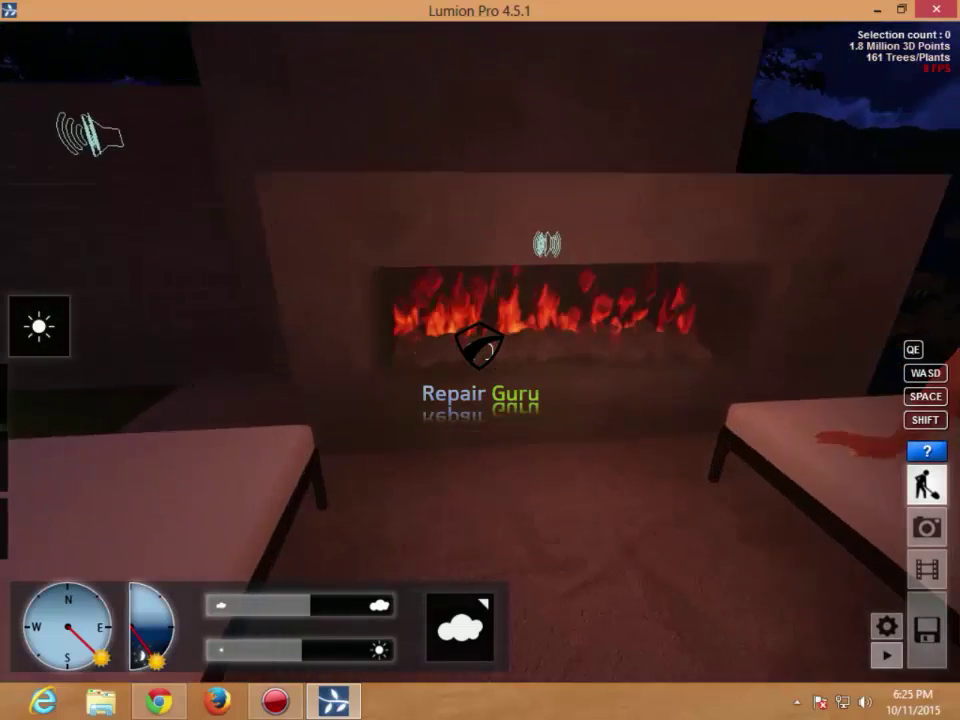
pyautogui.moveTo(480, 350); pyautogui.dragTo(297, 360, button='right')
pyautogui.press('w')
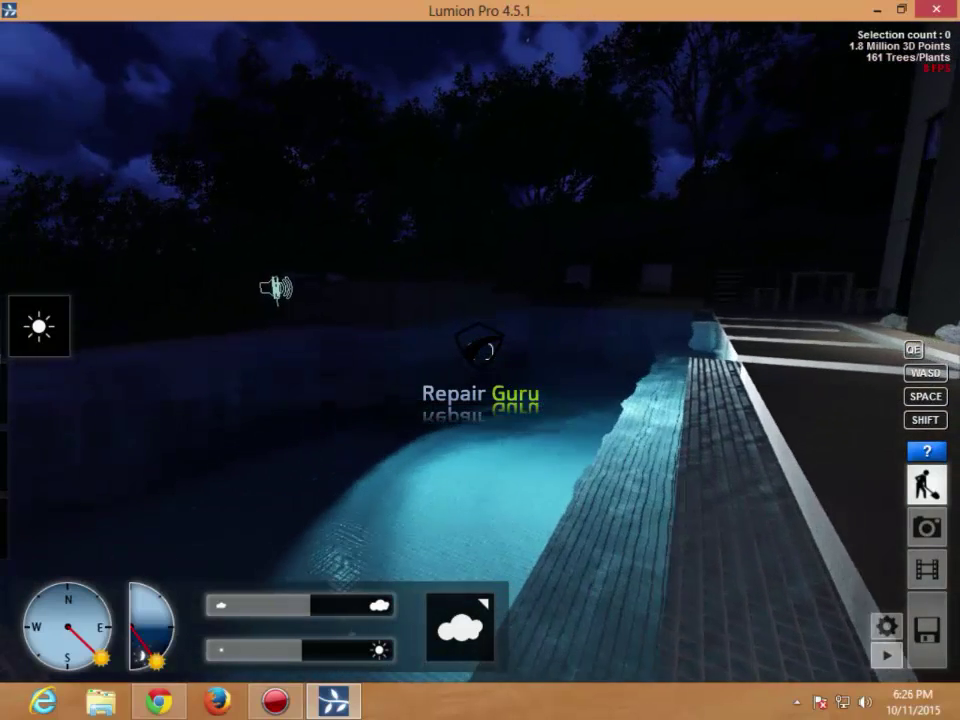
pyautogui.moveTo(480, 352); pyautogui.dragTo(622, 400, button='right')
pyautogui.press('w')
pyautogui.press('s')
pyautogui.press('d')
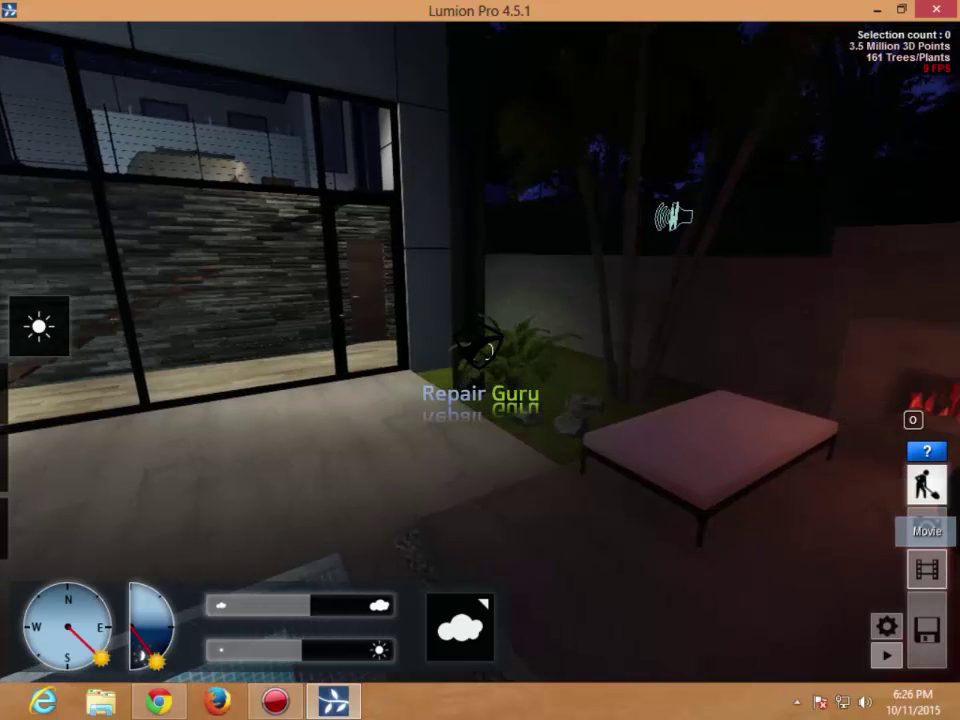
pyautogui.click(927, 568)
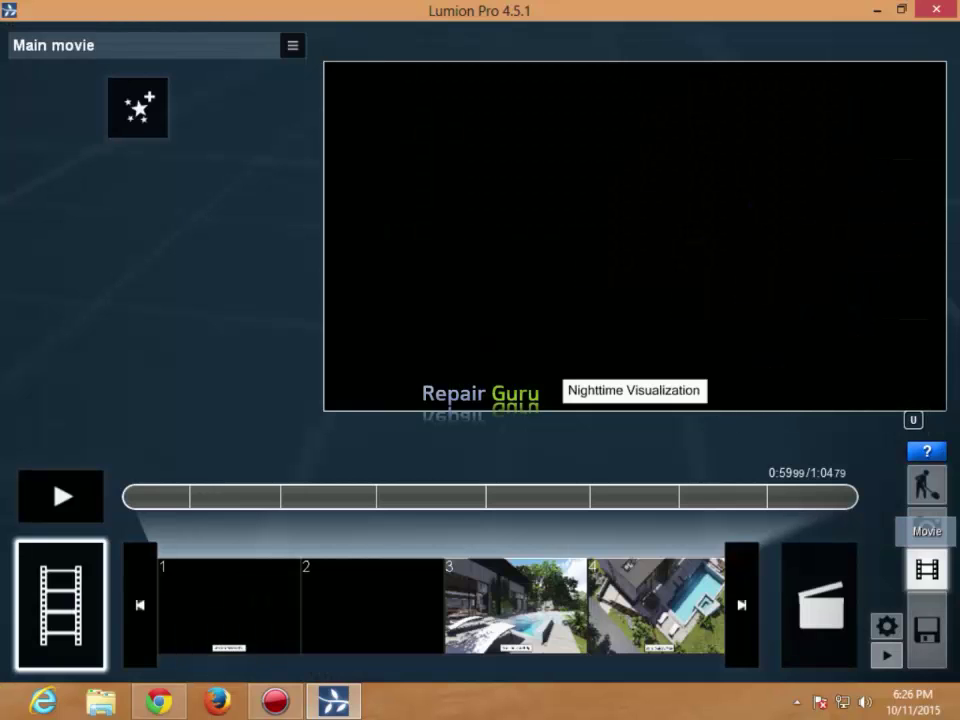